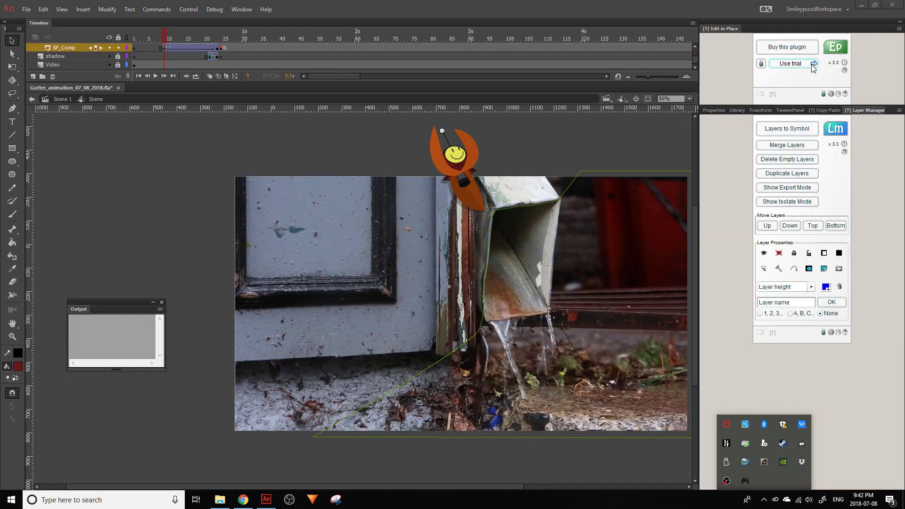
- Start the trial of the Edit in Place extension from its panel
left_click(818, 64)
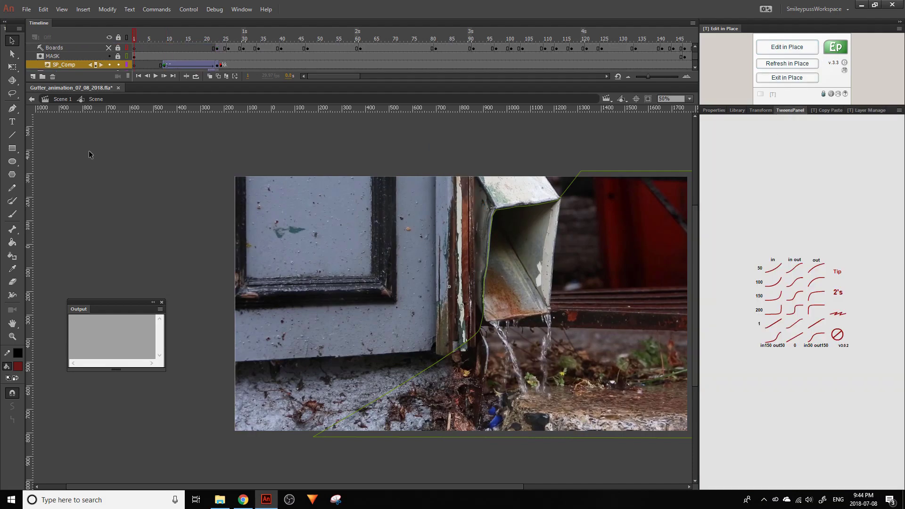
mouse_move(264, 505)
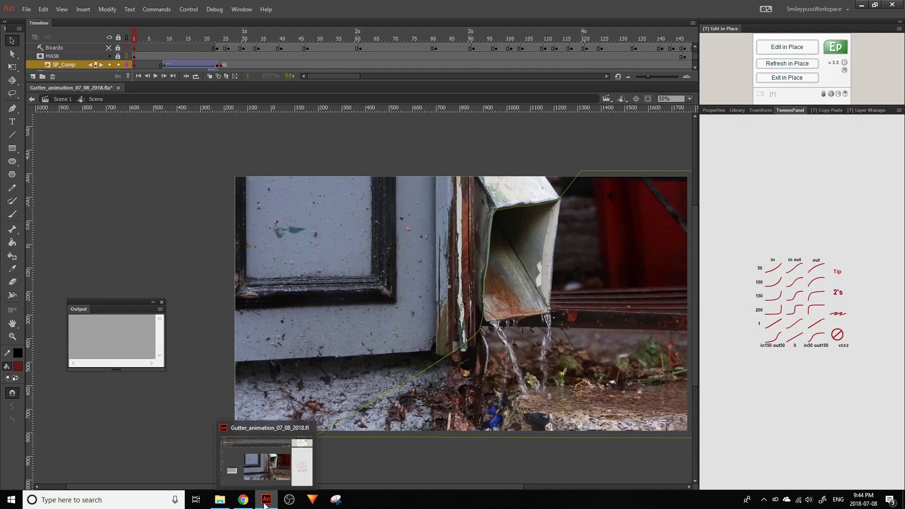
- Bring the Help Center install-extensions page full-screen and scroll to the ZXP Manage Extensions steps
left_click(265, 504)
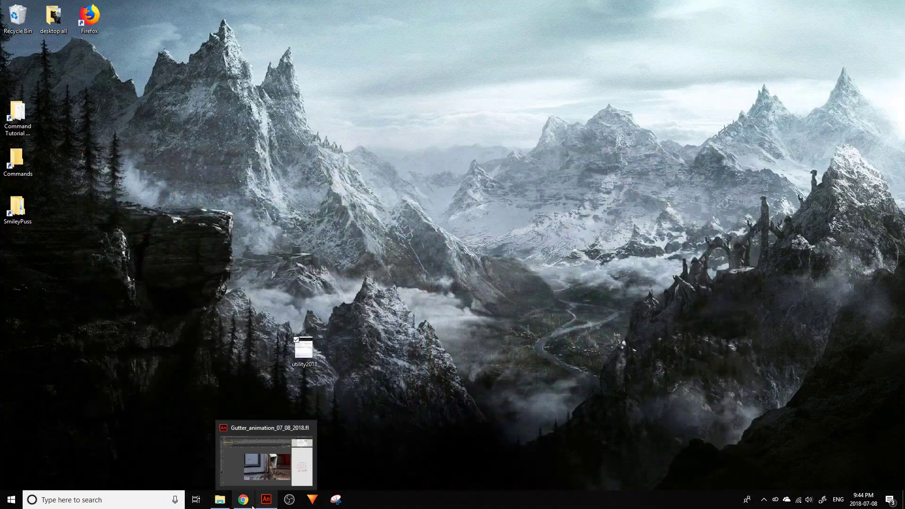
left_click(243, 500)
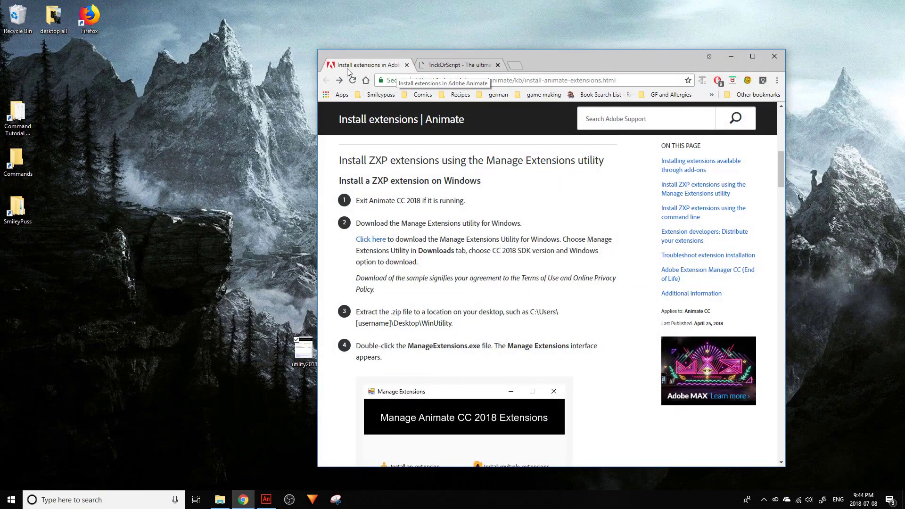
double_click(542, 60)
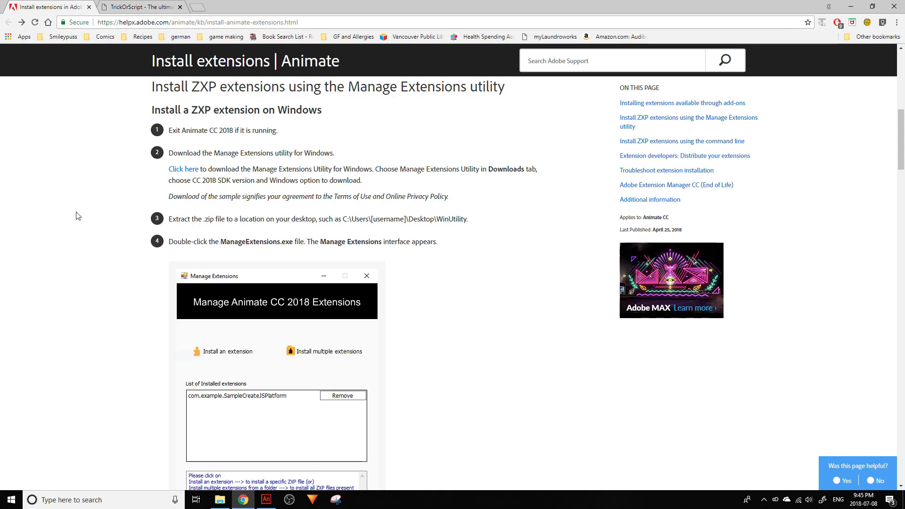
scroll(89, 211, "down", 3)
scroll(89, 179, "up", 12)
scroll(88, 165, "down", 7)
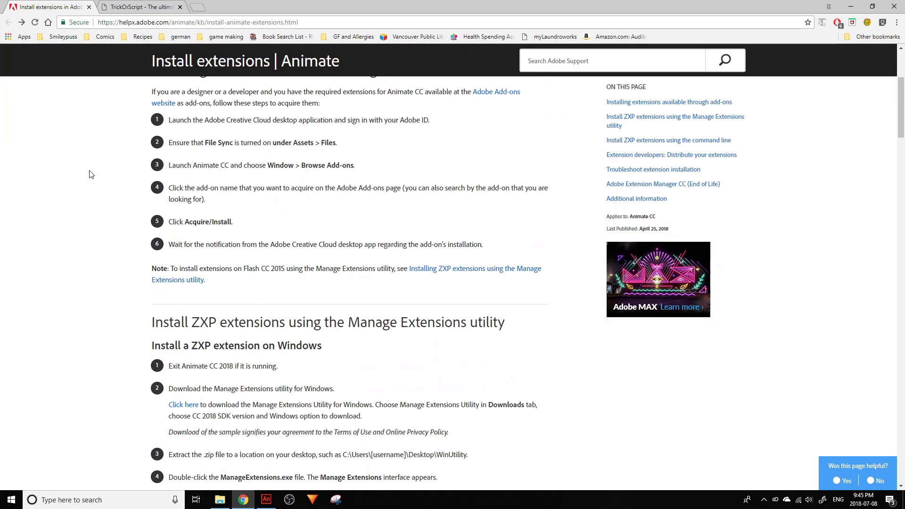
scroll(88, 165, "down", 1)
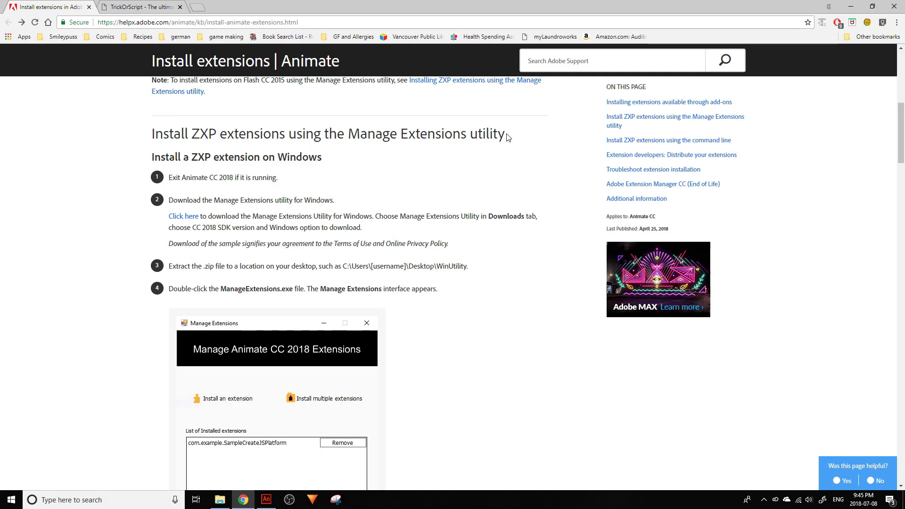
- Save the Animate document via File > Save and close Animate
left_click(266, 500)
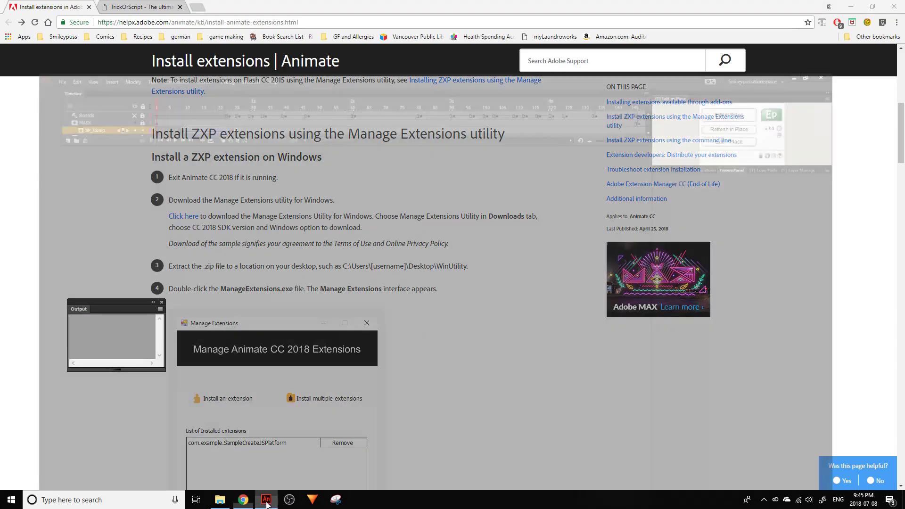
left_click(26, 10)
left_click(47, 99)
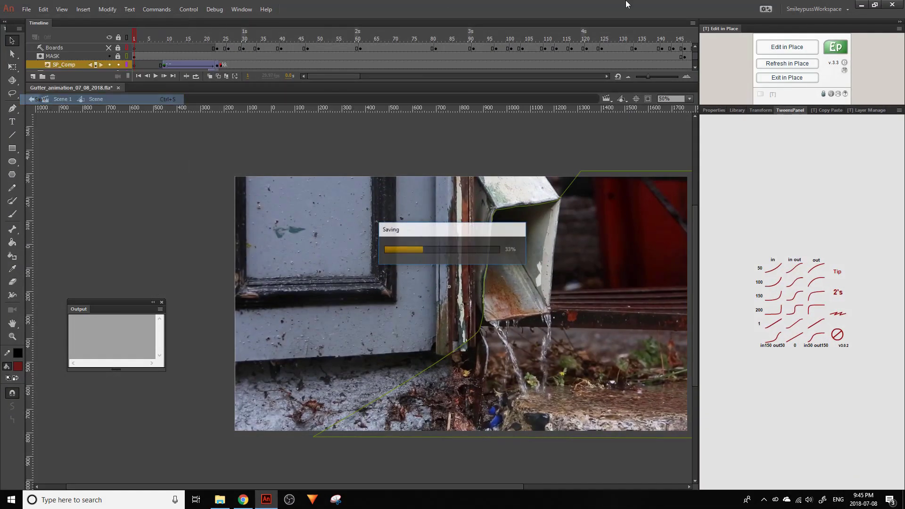
left_click(892, 5)
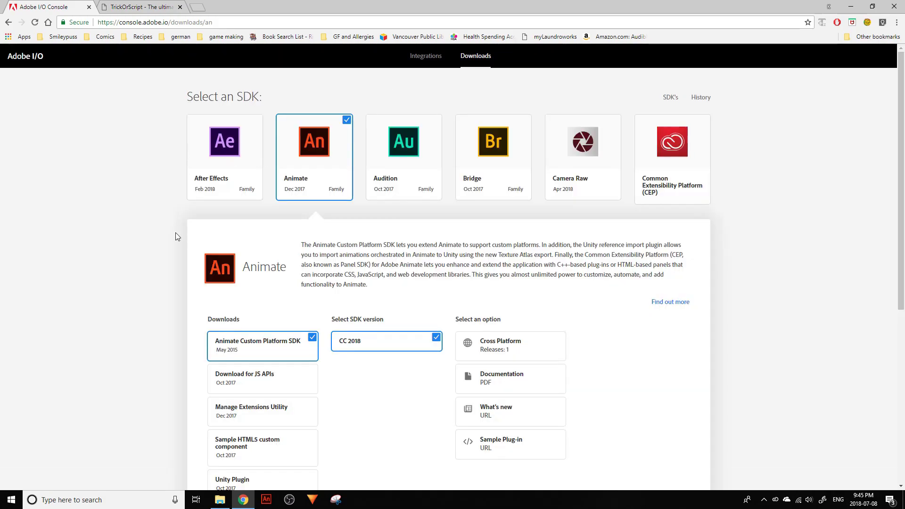
- Accept the terms and save WinUtility.zip, the Animate CC 18.0.1 Windows Manage Extensions Utility, to Downloads
scroll(175, 236, "down", 3)
left_click(258, 279)
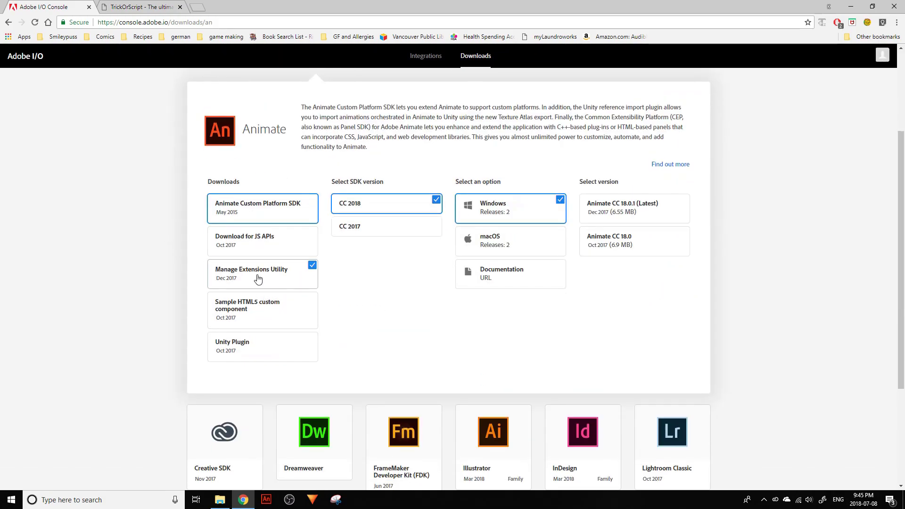
scroll(258, 278, "down", 2)
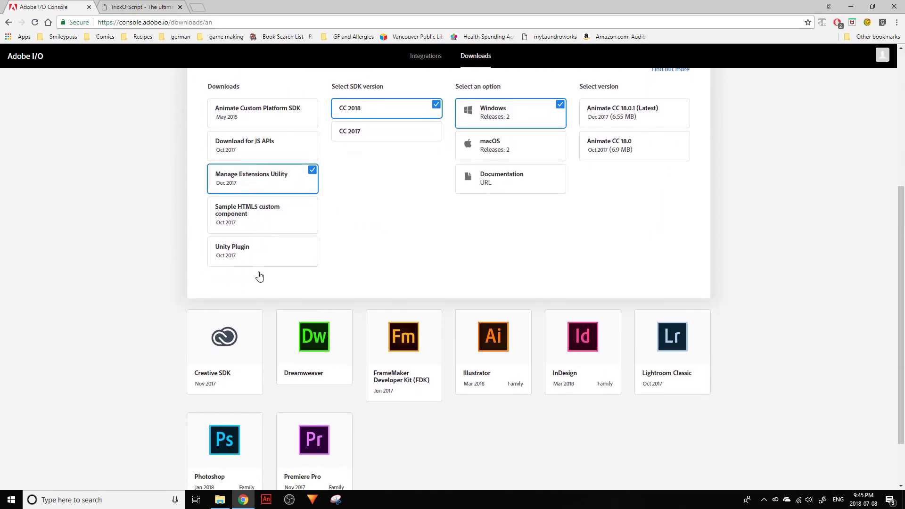
left_click(626, 118)
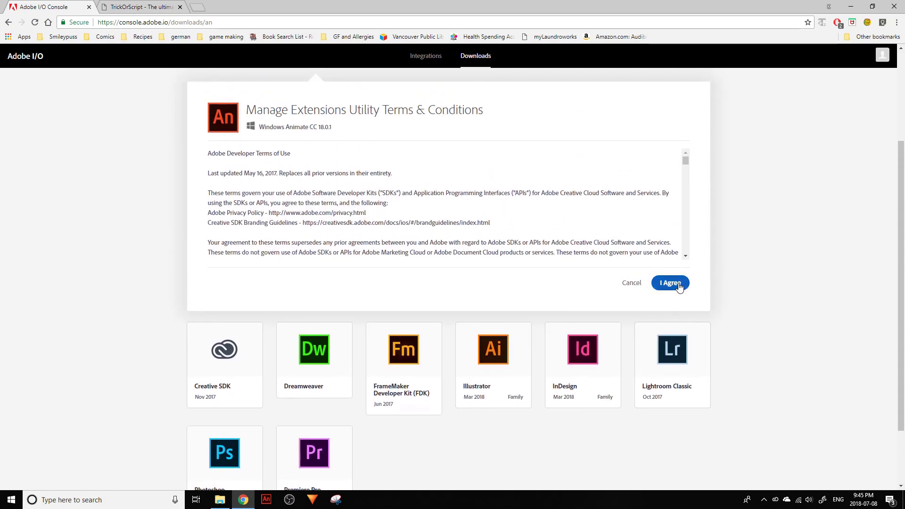
left_click(678, 285)
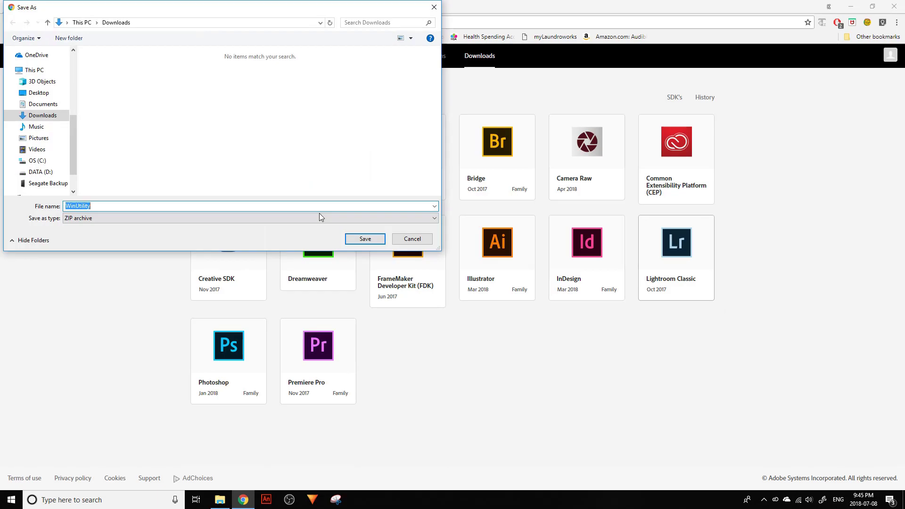
left_click(39, 118)
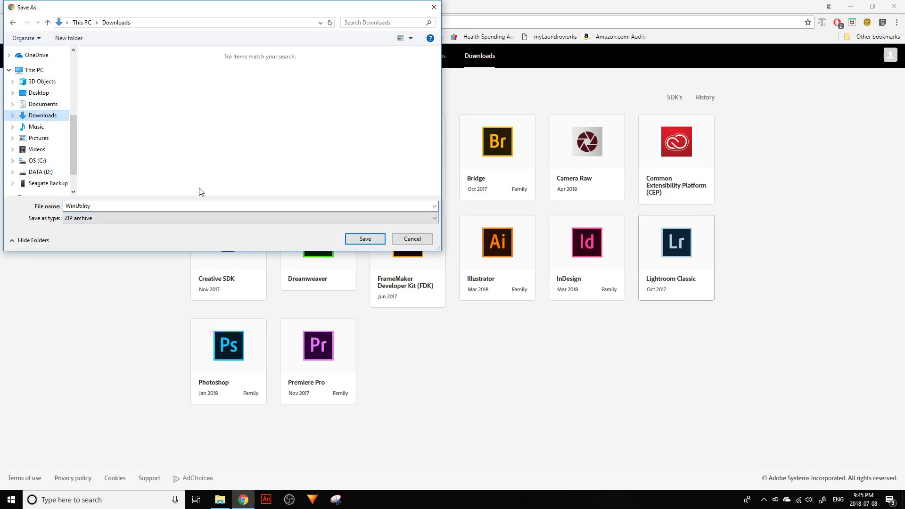
left_click(366, 239)
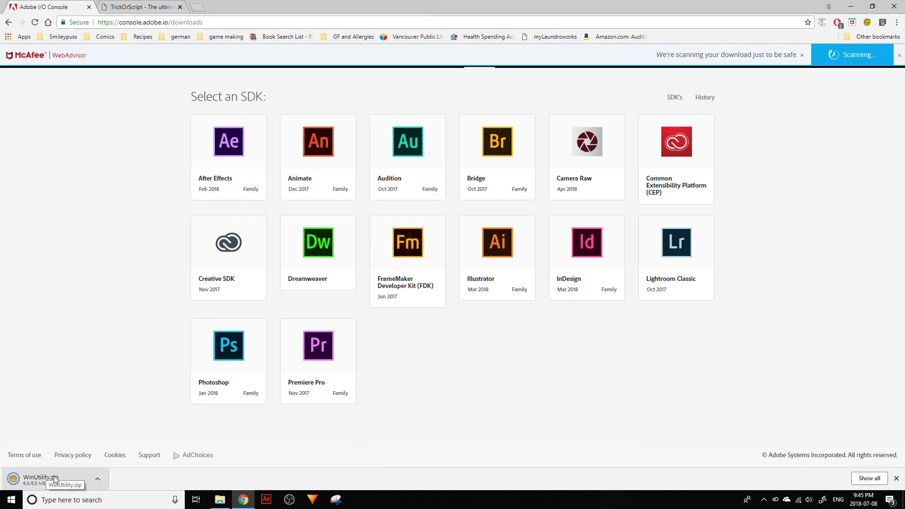
- Extract WinUtility.zip in Downloads with PeaZip and select Manage Extensions inside the WinUtility folder
left_click(97, 479)
left_click(104, 451)
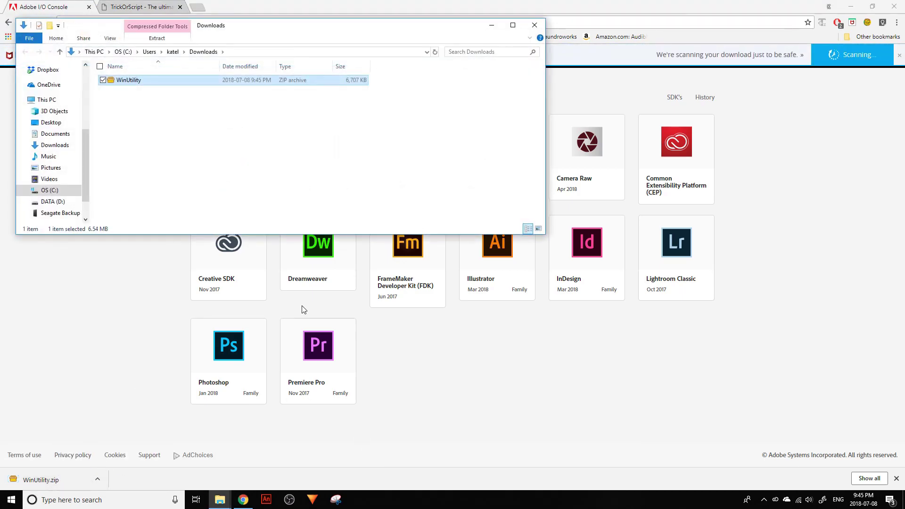
right_click(118, 84)
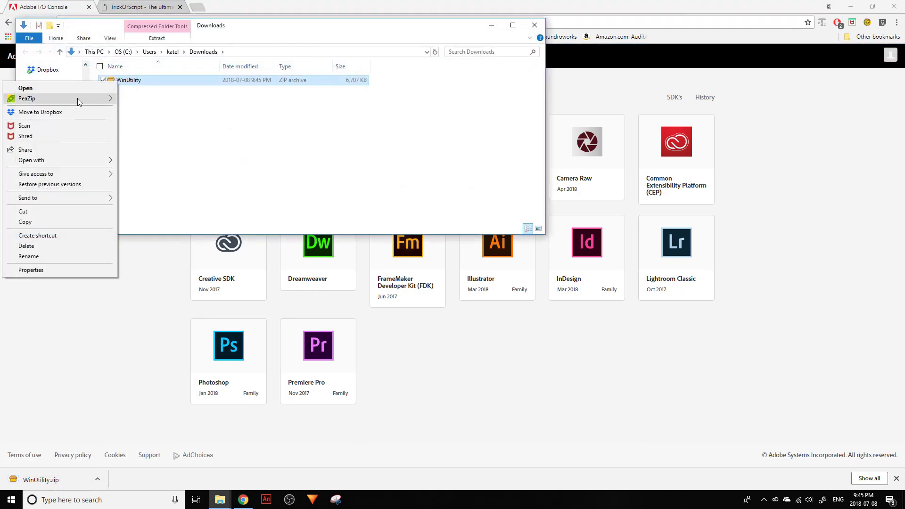
mouse_move(77, 98)
left_click(177, 111)
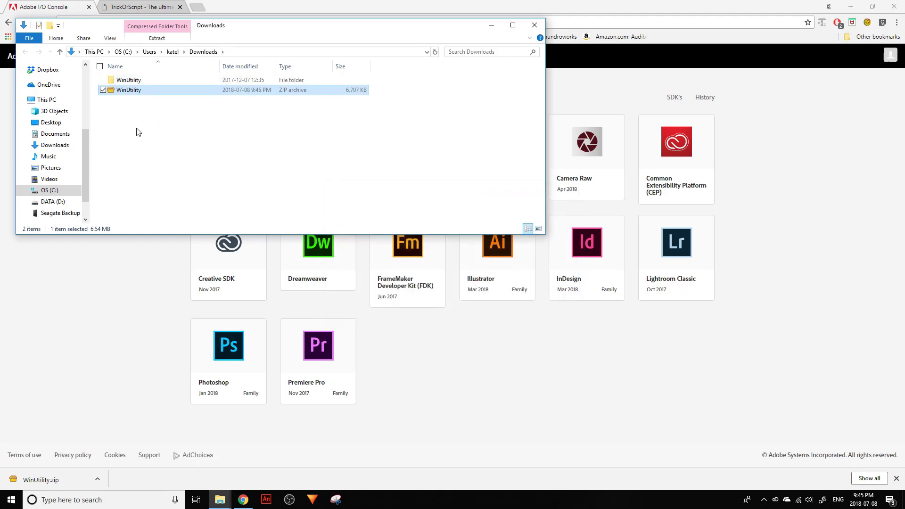
double_click(136, 81)
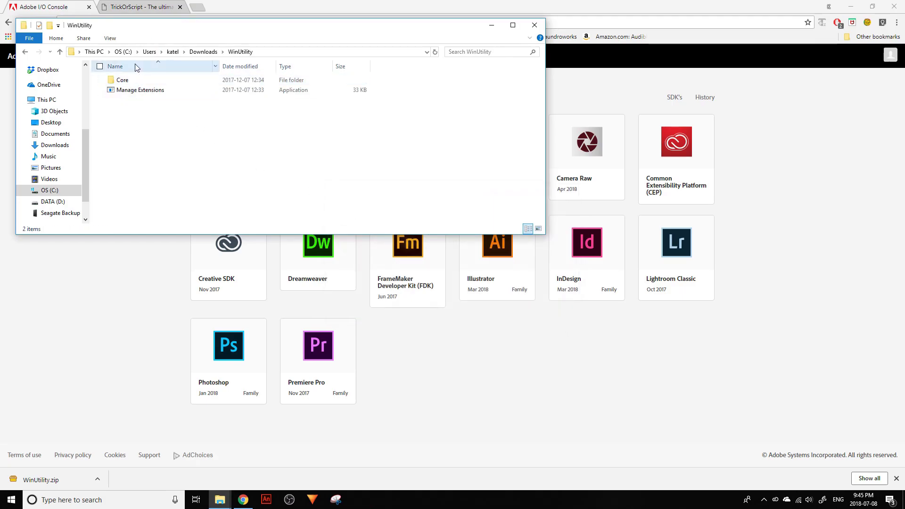
left_click(148, 91)
- Launch Manage Extensions and browse its install dialog to the Command Tutorial > ZXP Commands folder
double_click(149, 91)
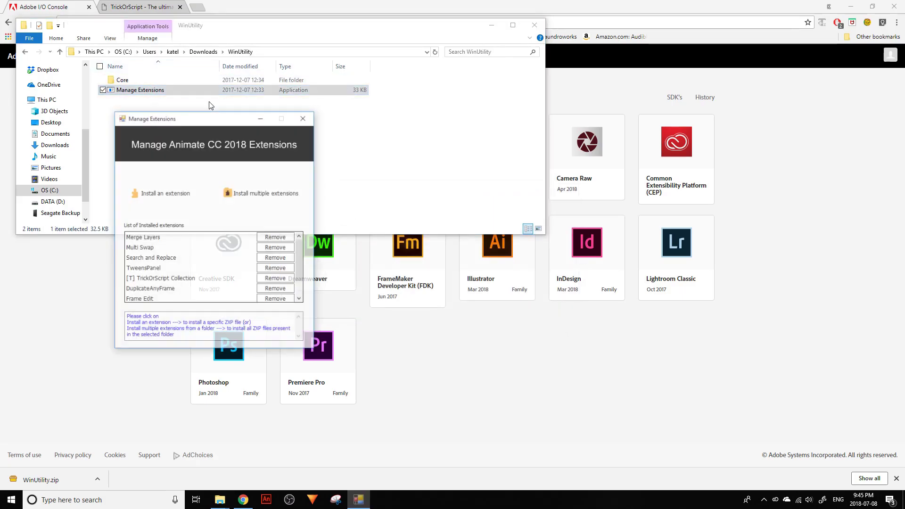
left_click(150, 194)
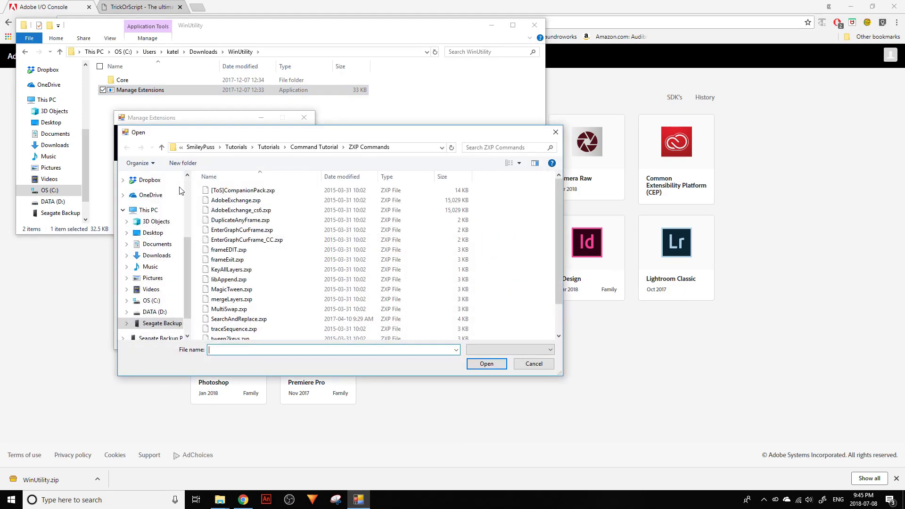
left_click(327, 150)
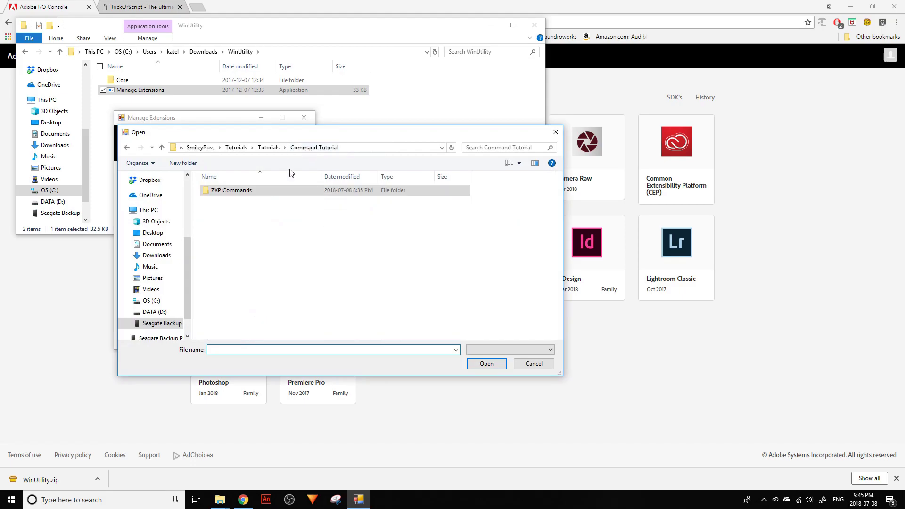
double_click(242, 192)
scroll(238, 263, "down", 1)
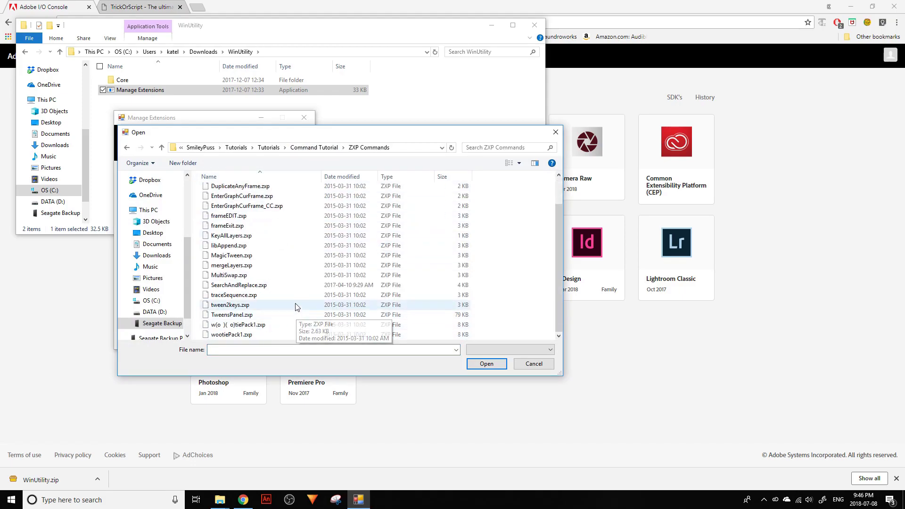
left_click_drag(205, 137, 407, 104)
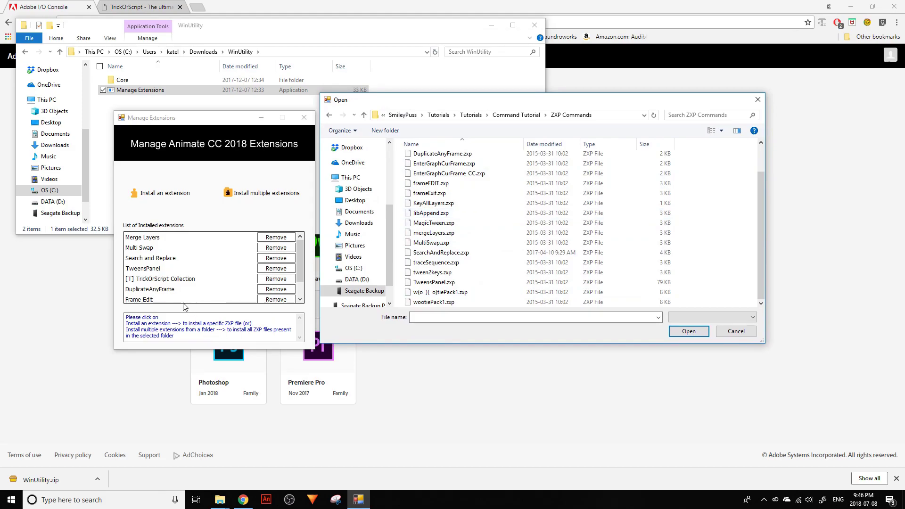
- Install KeyAllLayers.zxp and check the installed extensions list
left_click(440, 165)
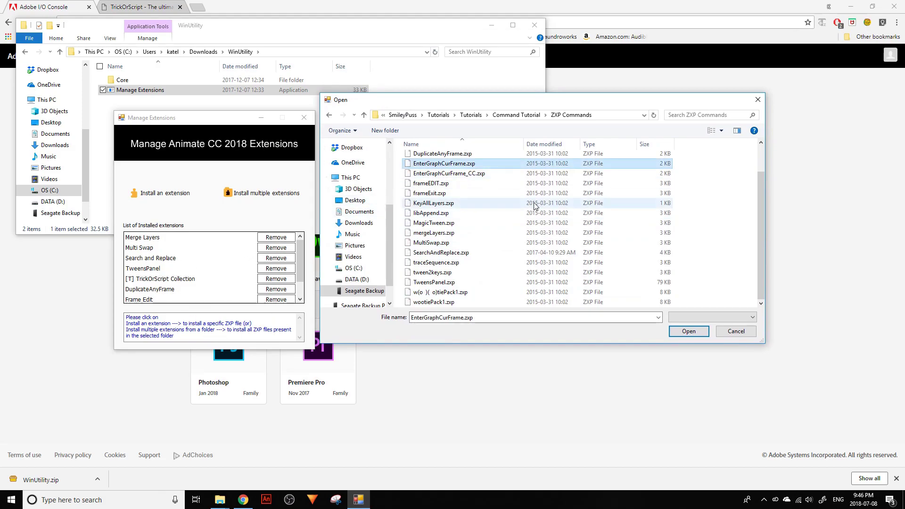
scroll(443, 202, "up", 2)
left_click(432, 246)
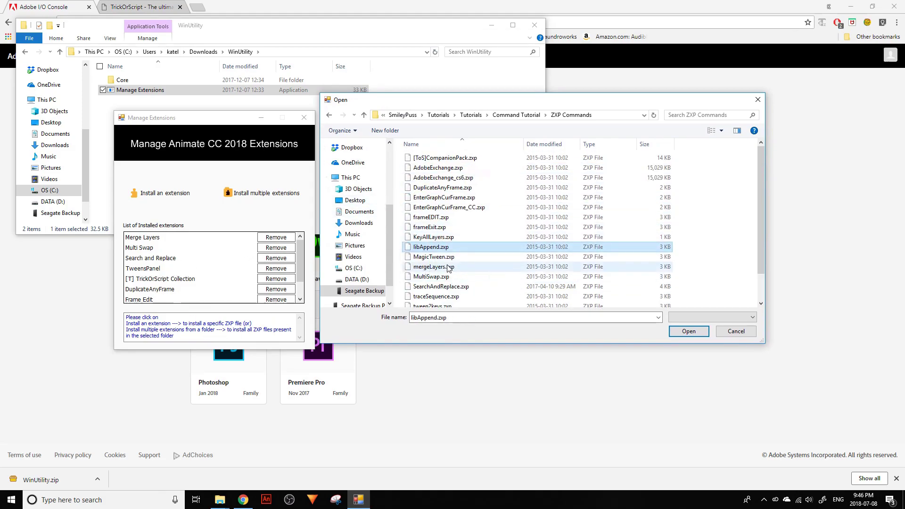
left_click(435, 237)
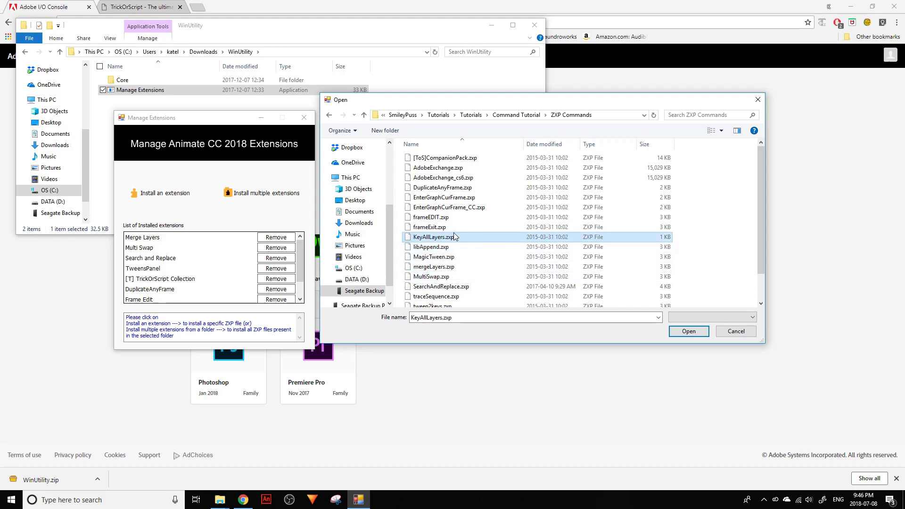
left_click(689, 331)
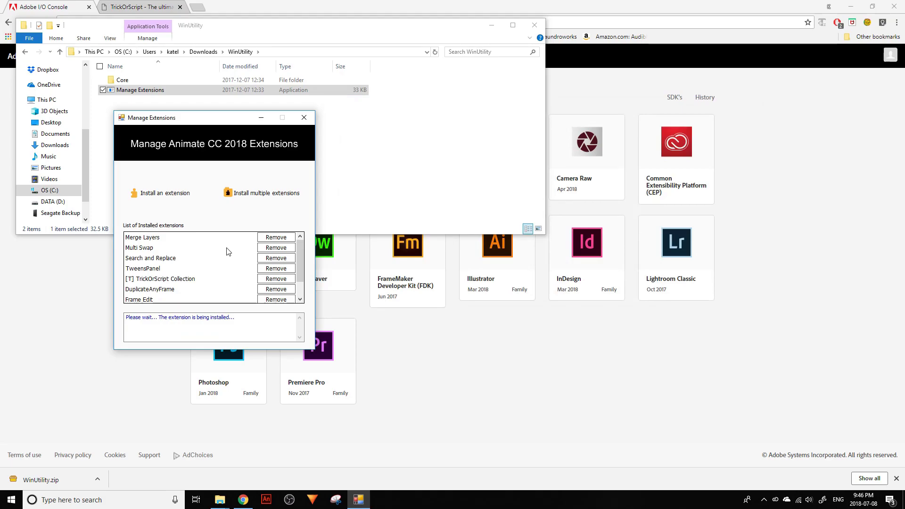
scroll(218, 259, "down", 2)
scroll(215, 266, "up", 2)
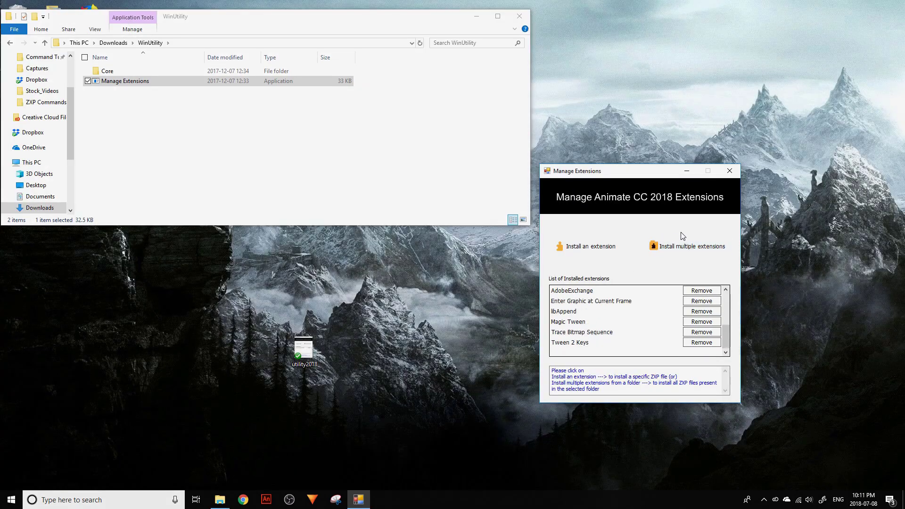
- Cancel the Install multiple extensions folder choice and open the single-extension file dialog instead
left_click(688, 249)
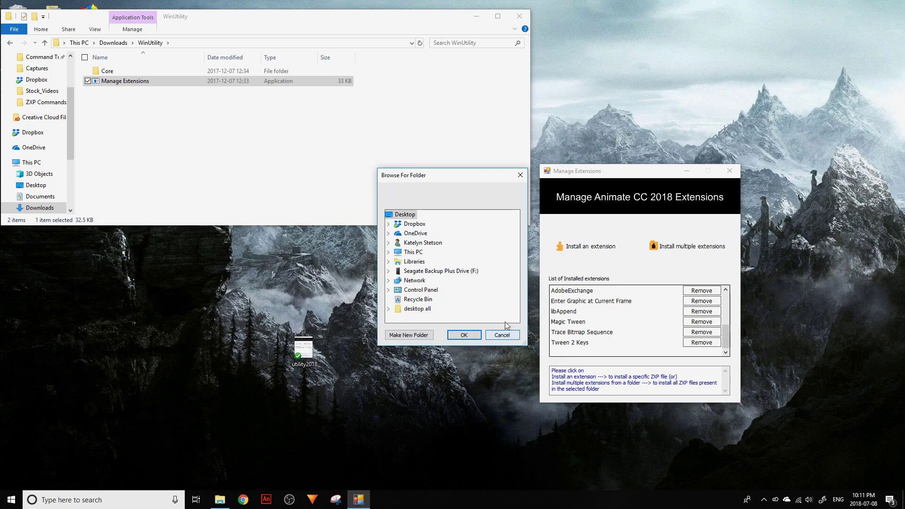
left_click(520, 175)
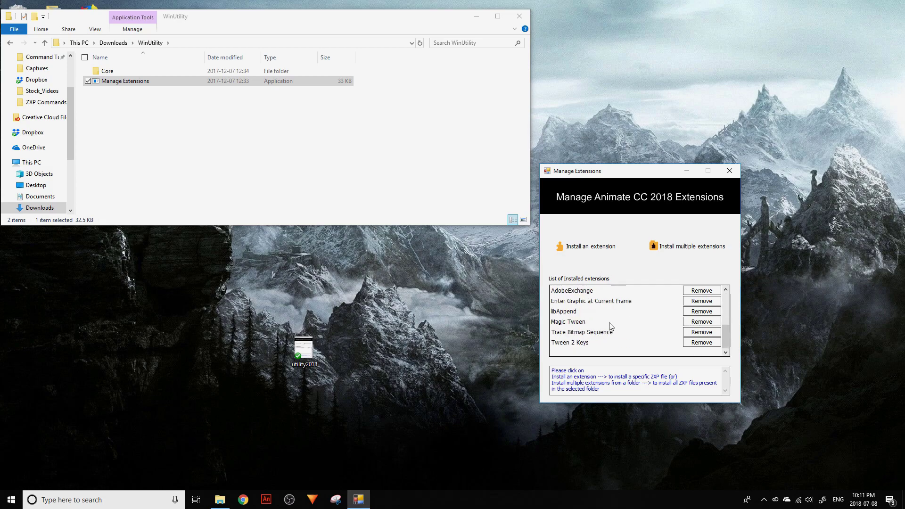
left_click(587, 247)
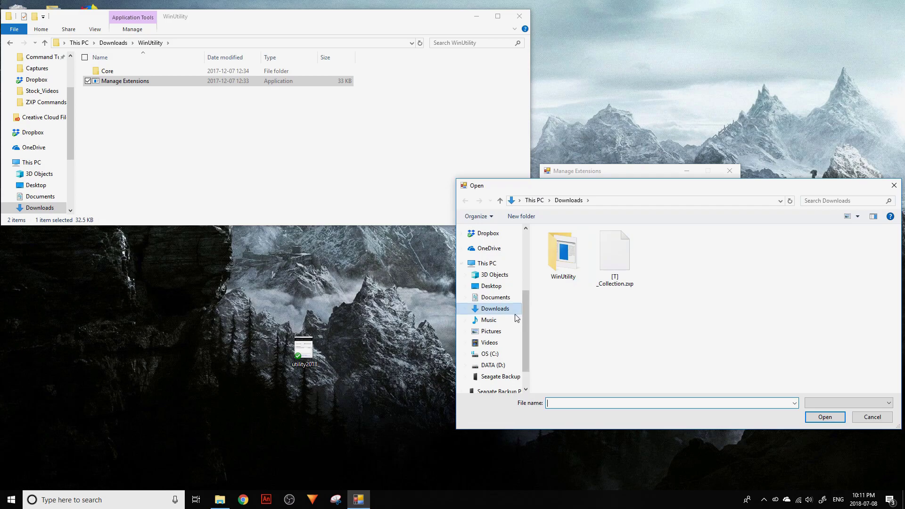
- Select [T]_Collection.zxp in Downloads, then close the file dialog and scroll the installed list
left_click_drag(525, 332, 535, 267)
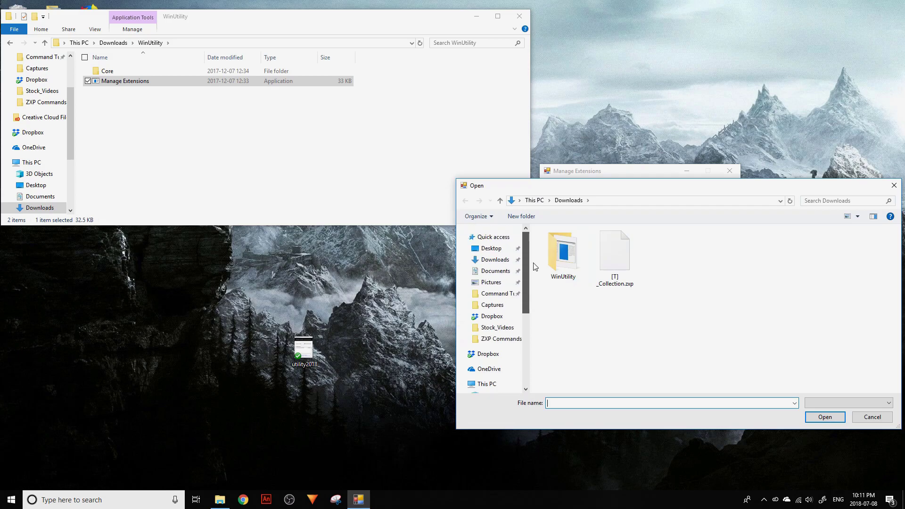
left_click(499, 294)
double_click(577, 243)
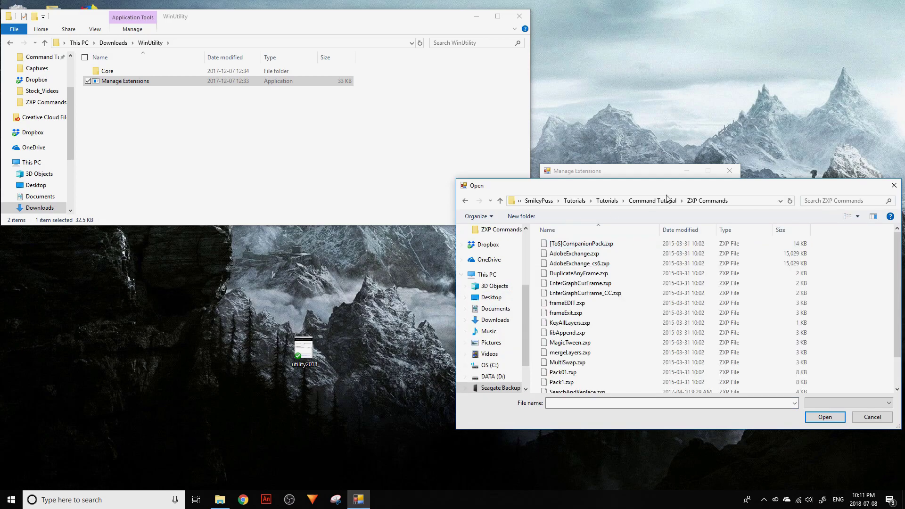
left_click(647, 201)
left_click(494, 311)
left_click(495, 320)
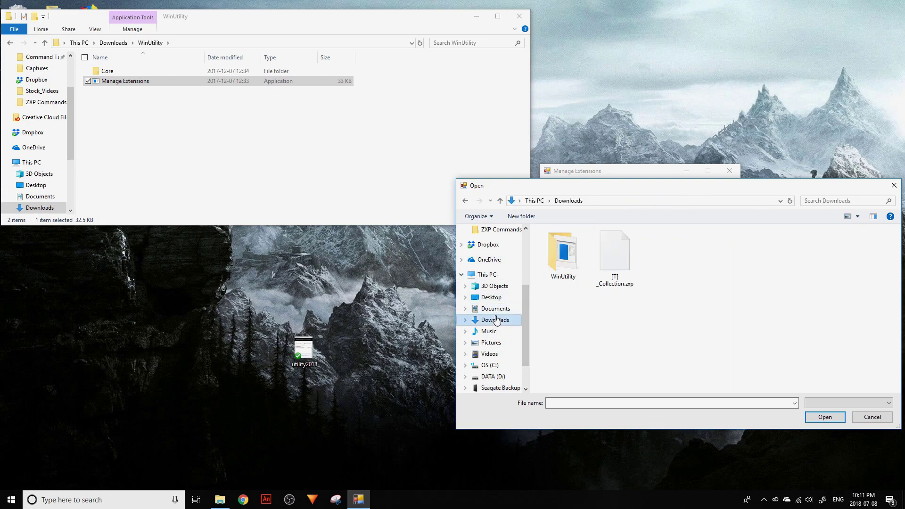
left_click(627, 267)
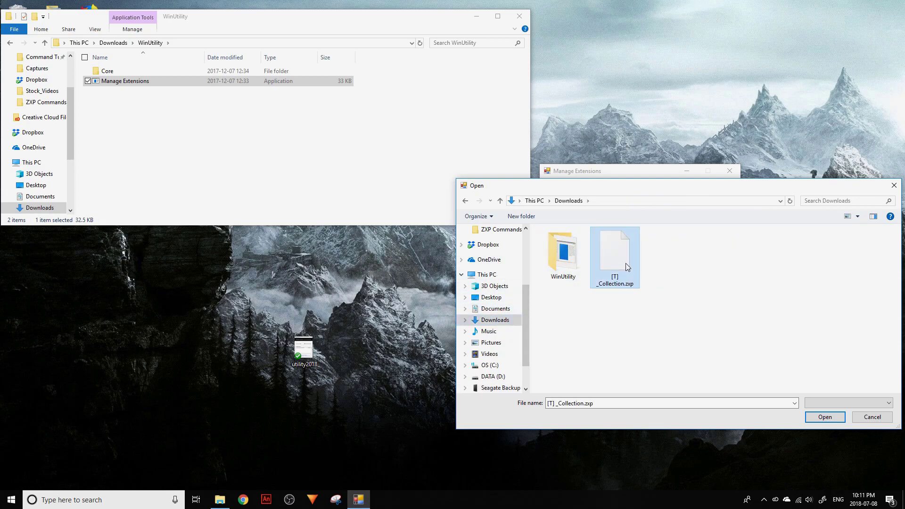
left_click(871, 418)
scroll(604, 334, "up", 3)
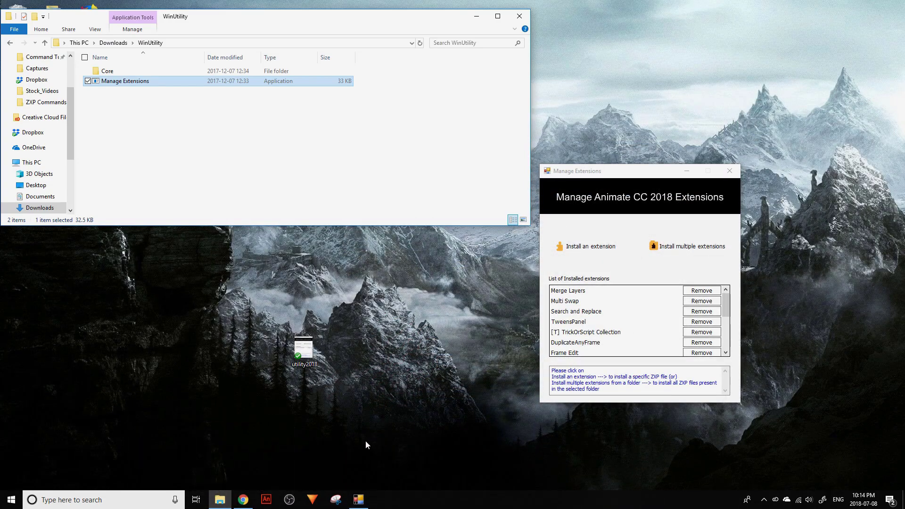
- Look over the Etsy TweensPanel for Flash Animation listing in Chrome, then minimize the browser
left_click(244, 498)
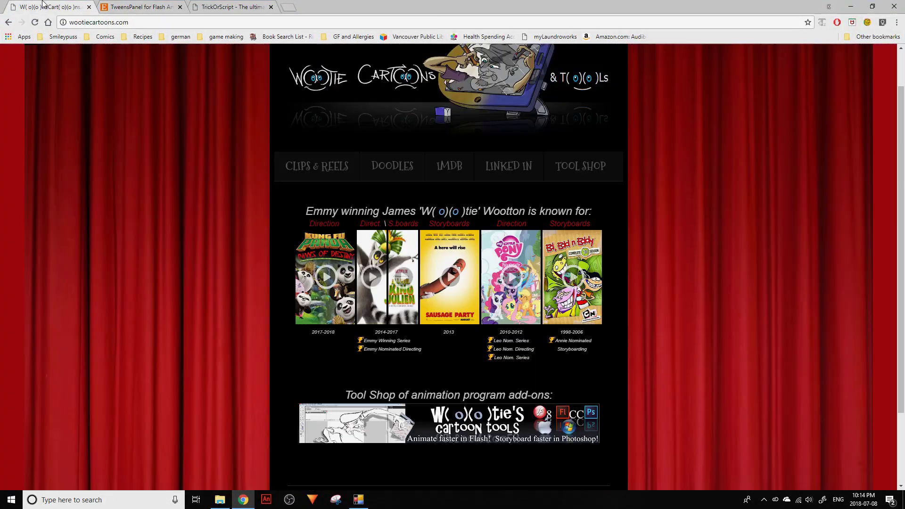
left_click(45, 5)
left_click(142, 8)
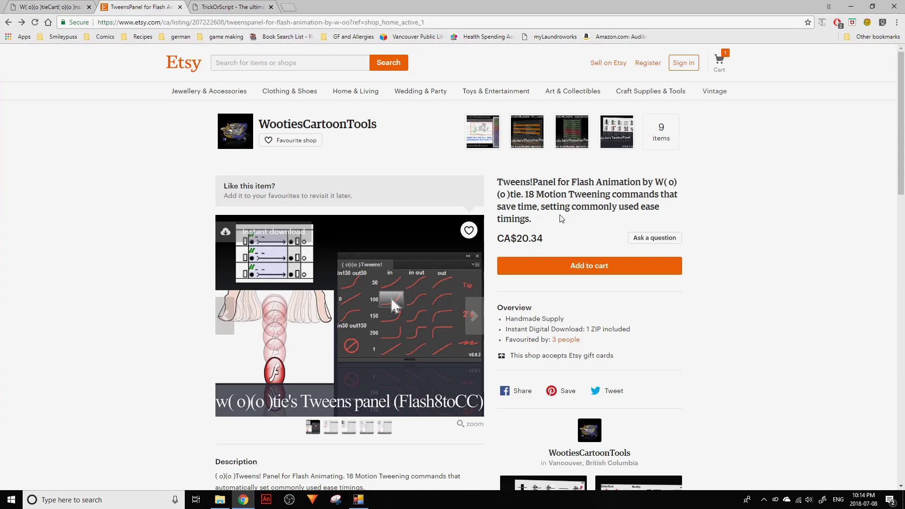
scroll(95, 281, "down", 5)
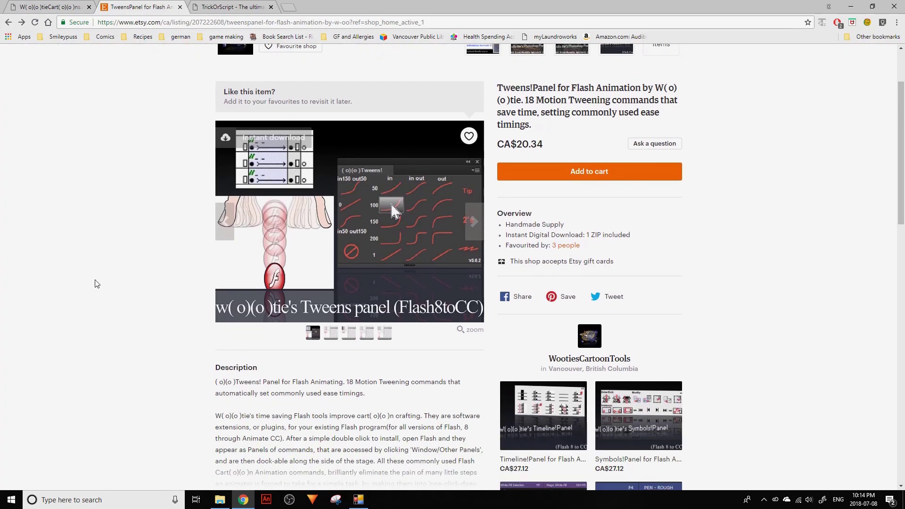
scroll(102, 278, "down", 1)
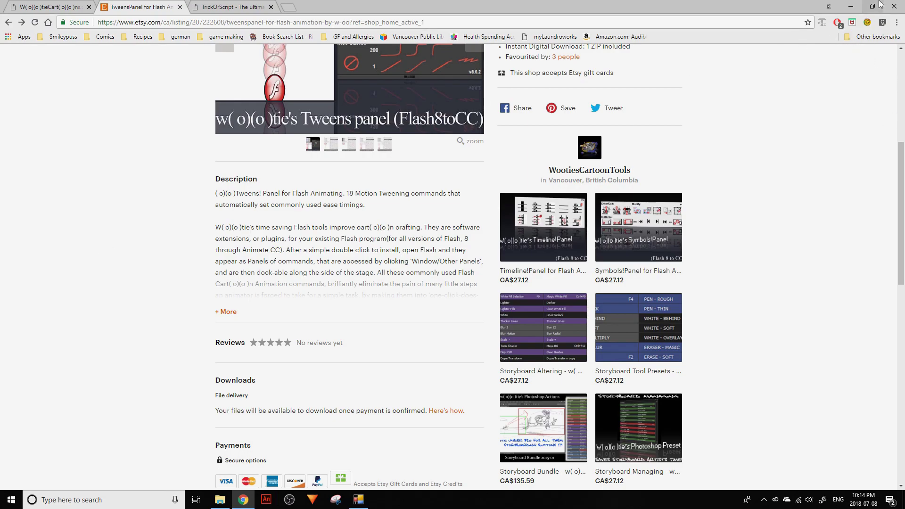
left_click(851, 6)
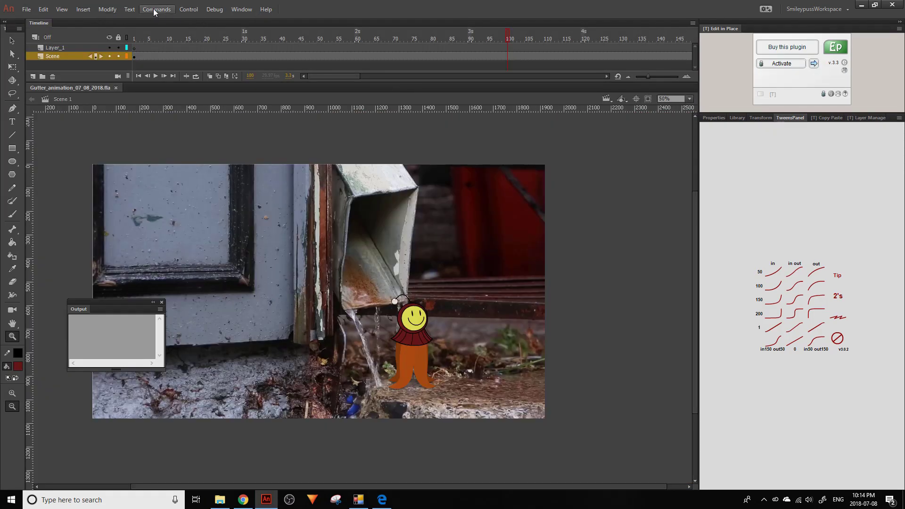
- Check the Commands menu and Window > Extensions, then choose Find Extensions on Exchange
left_click(156, 9)
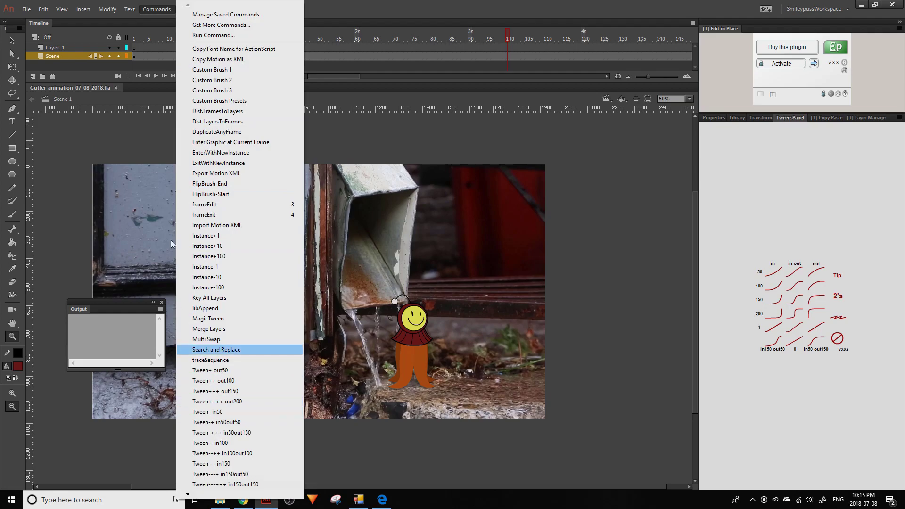
left_click(241, 9)
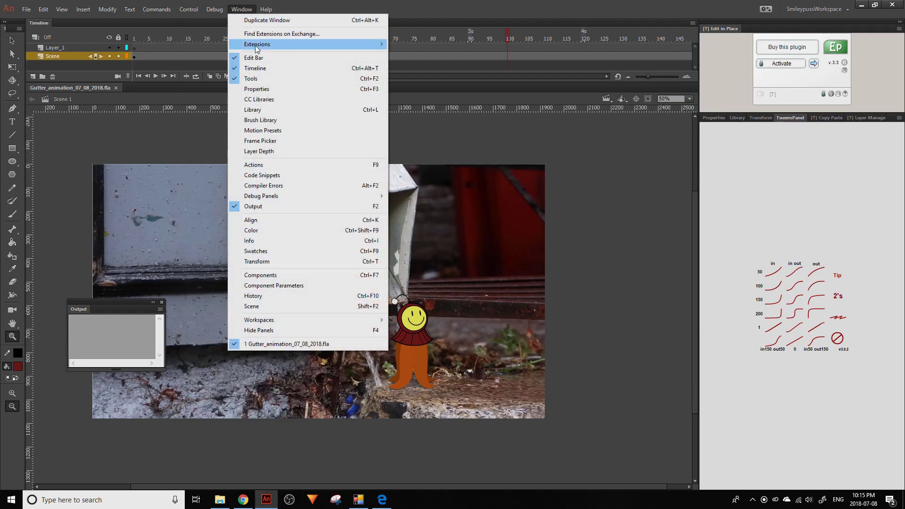
mouse_move(256, 48)
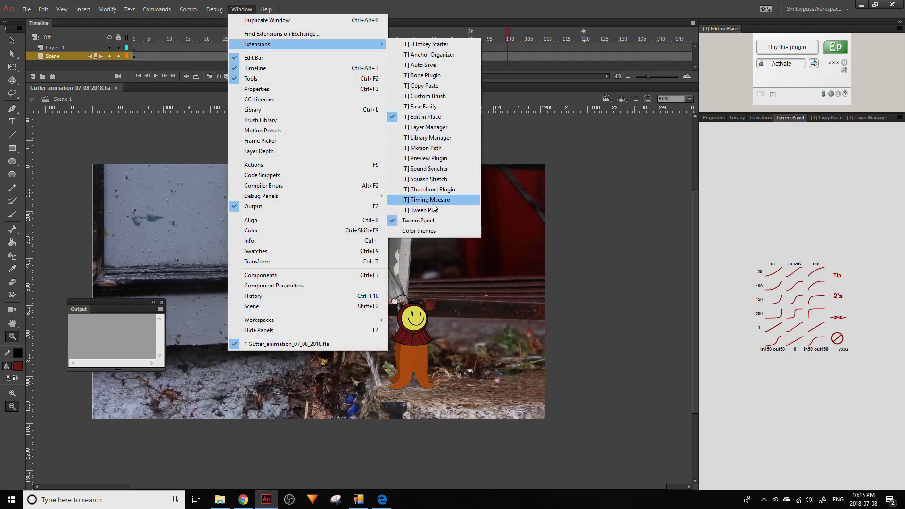
left_click(301, 34)
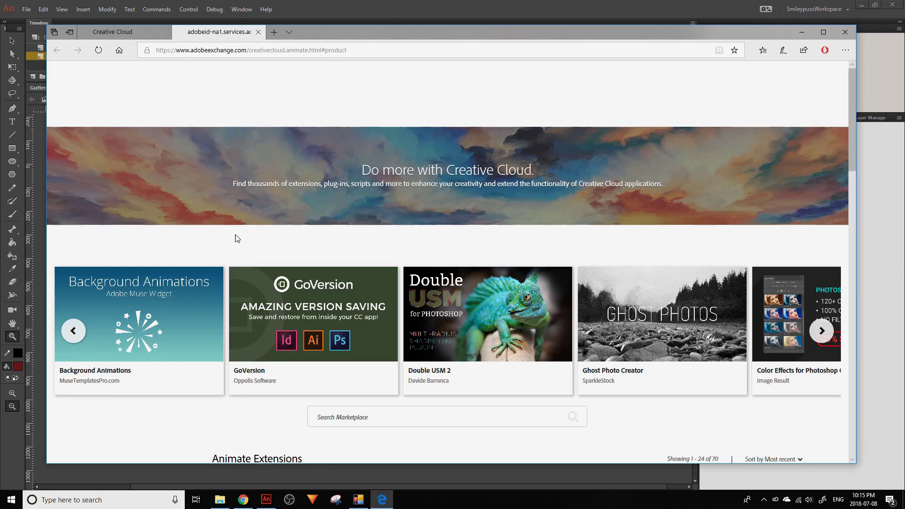
- Browse the Exchange Animate extensions grid and the Jamendo Licensing page, then close the browser
scroll(179, 244, "down", 10)
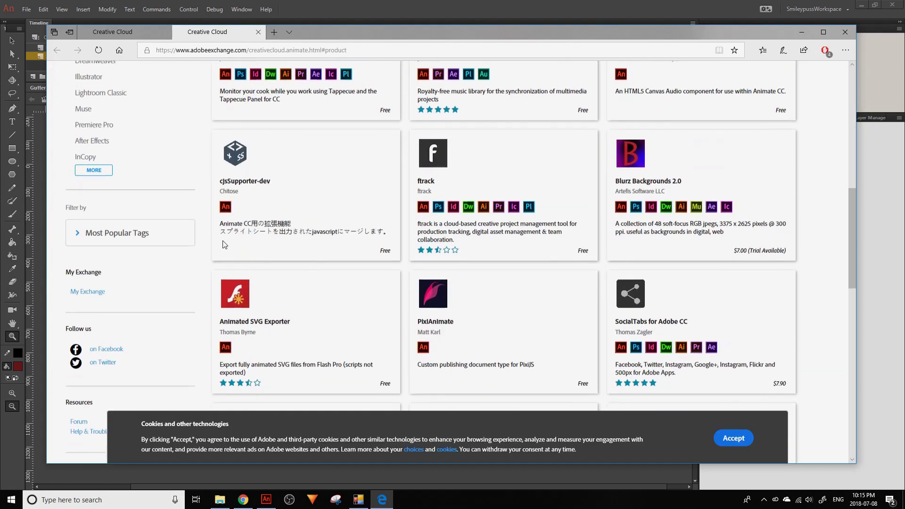
scroll(560, 223, "up", 3)
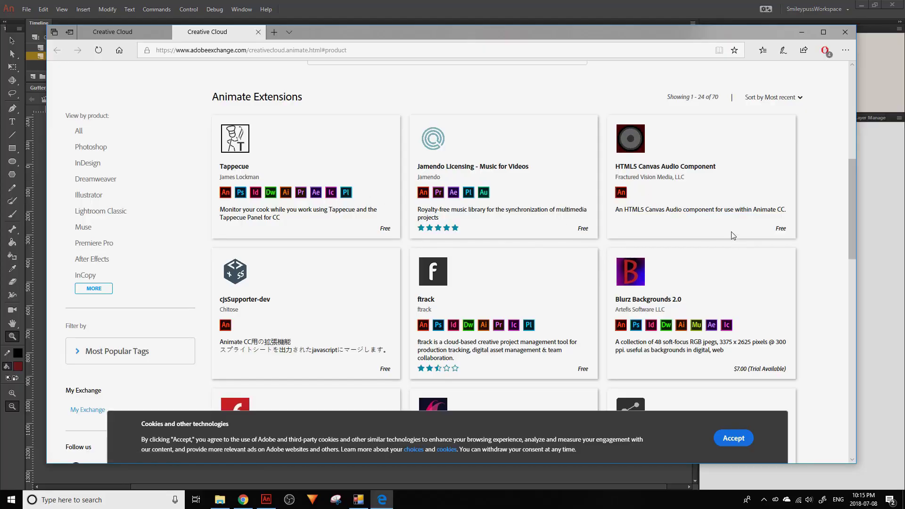
scroll(725, 227, "down", 10)
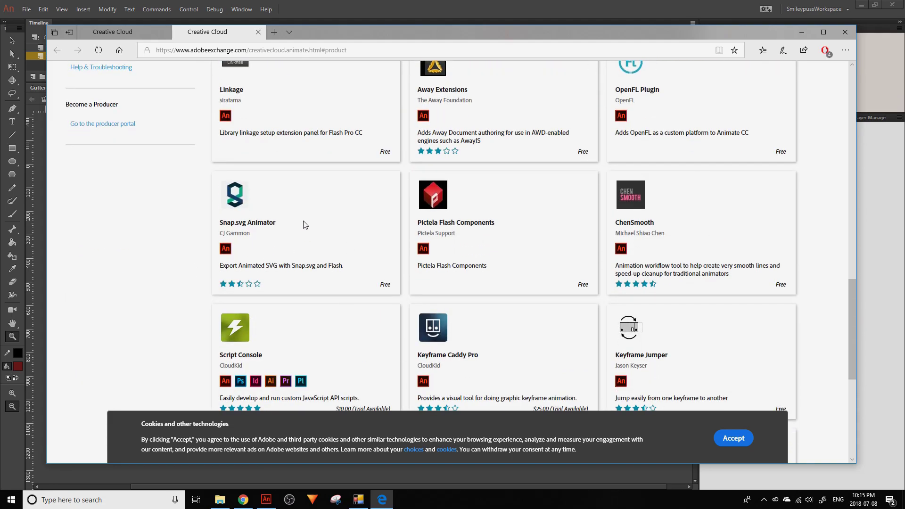
scroll(485, 237, "up", 10)
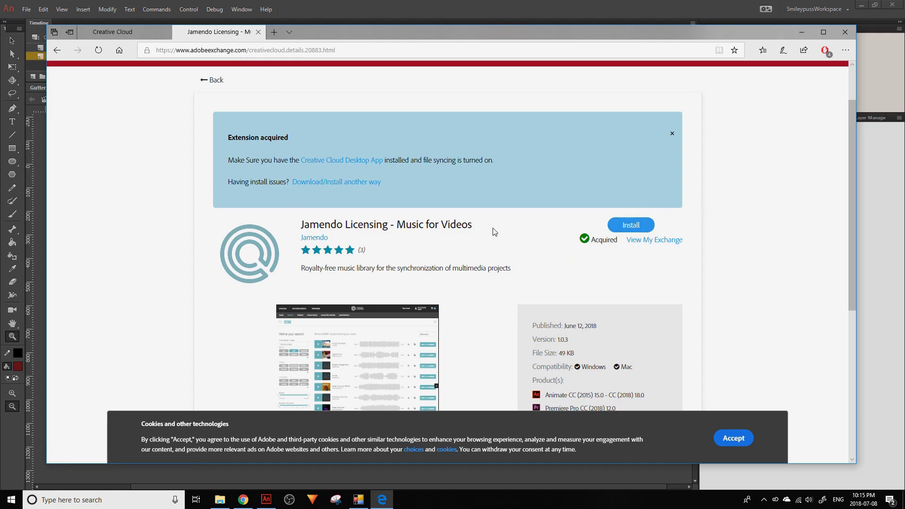
left_click(56, 50)
left_click(257, 31)
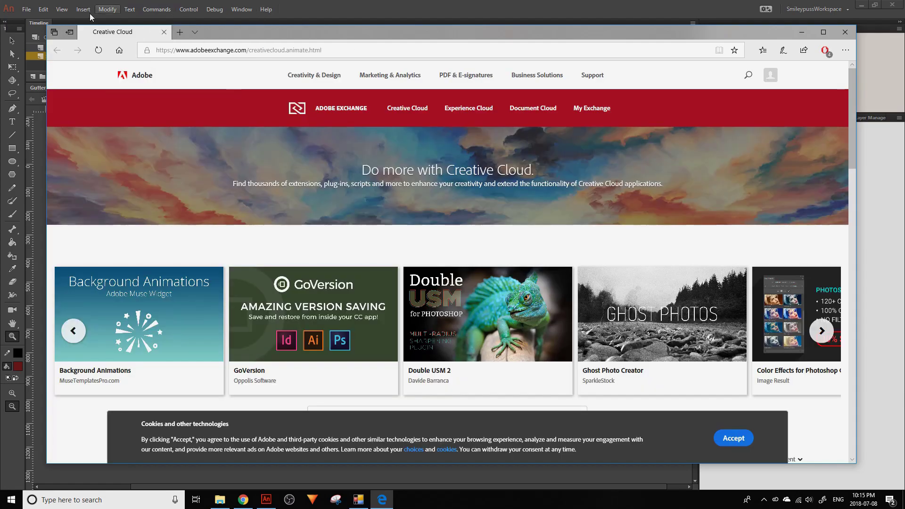
left_click(163, 32)
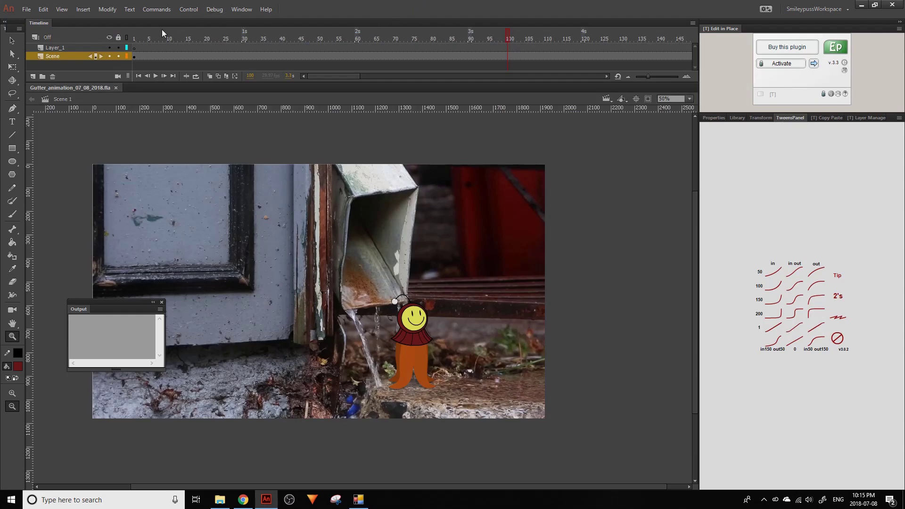
- Select Layer_1 in the Timeline of Gutter_animation_07_08_2018.fla, replacing the Scene layer as active
left_click(63, 47)
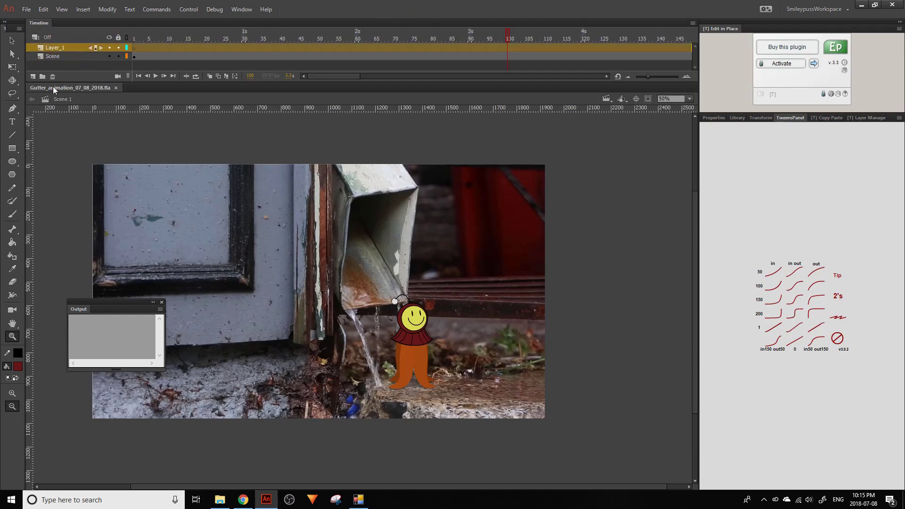